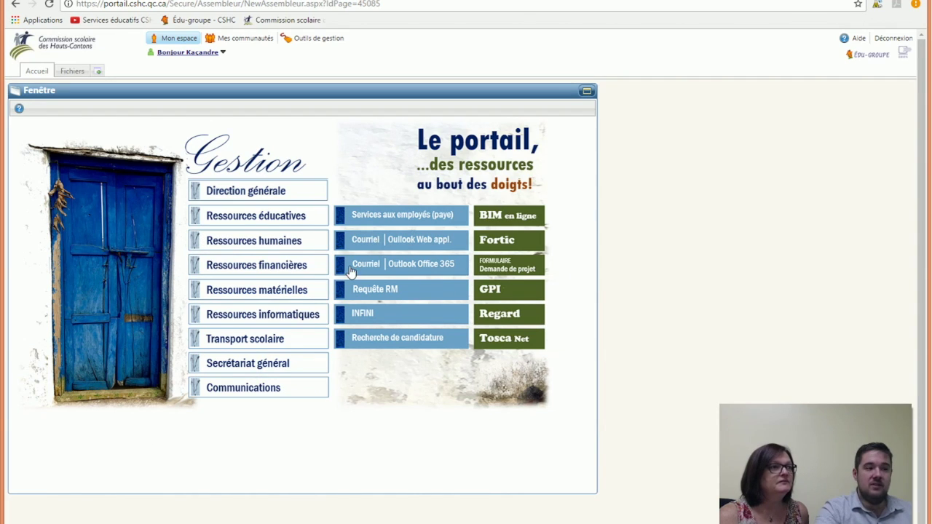
# - Sign in to Office 365 Outlook mail with a different account, entering the school e-mail address and password
pyautogui.click(423, 271)
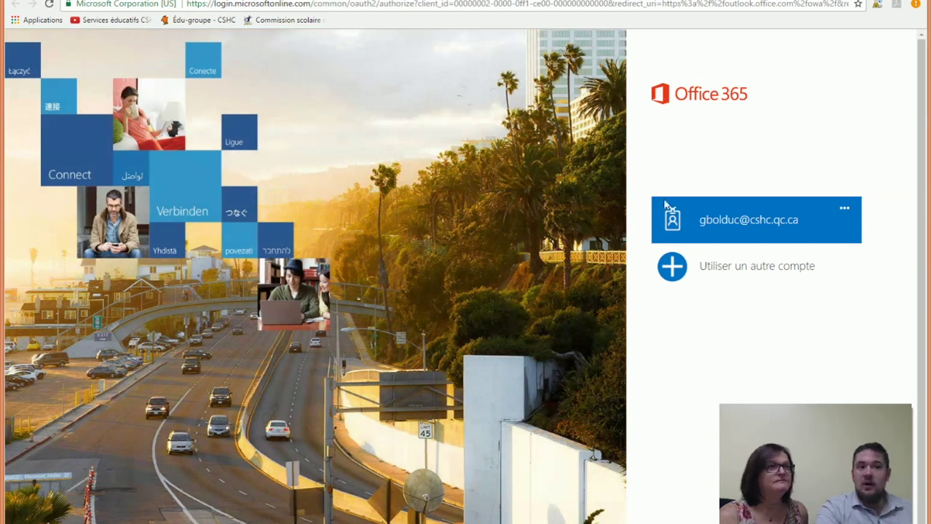
pyautogui.click(726, 271)
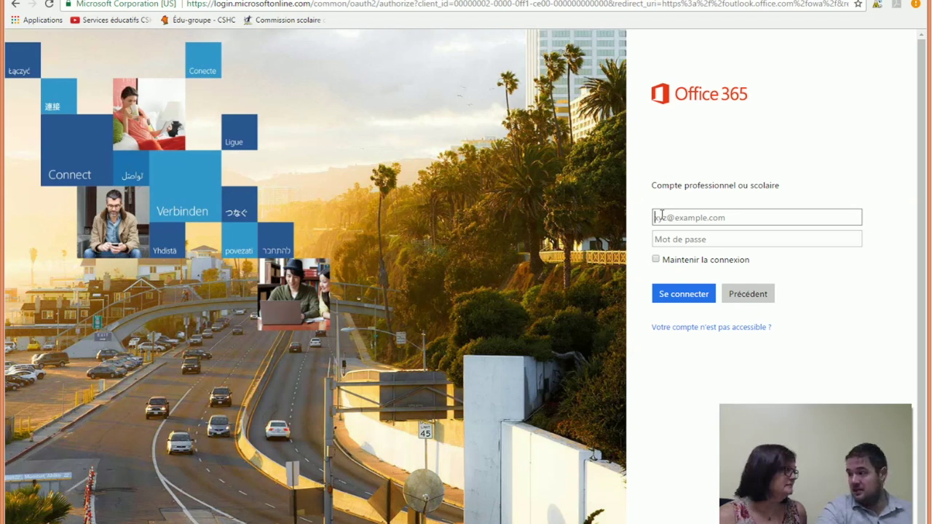
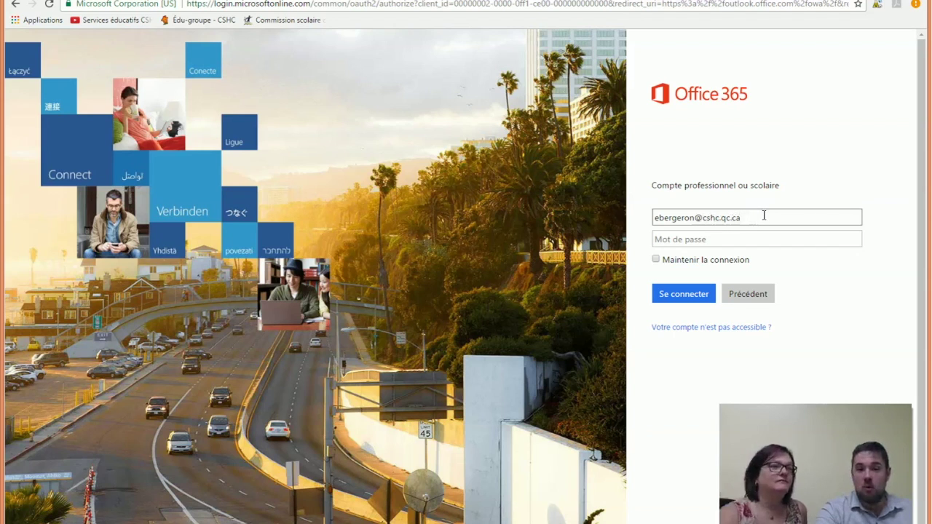
pyautogui.click(689, 241)
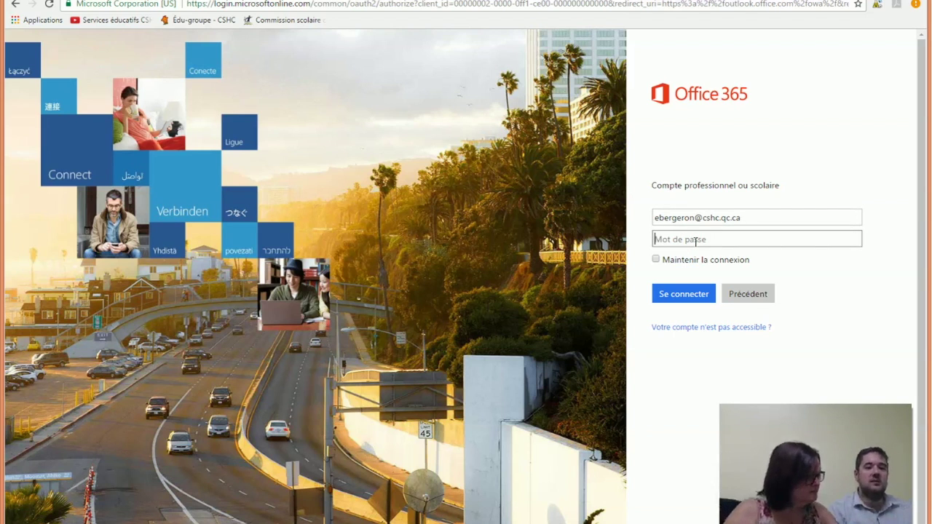
pyautogui.write('******')
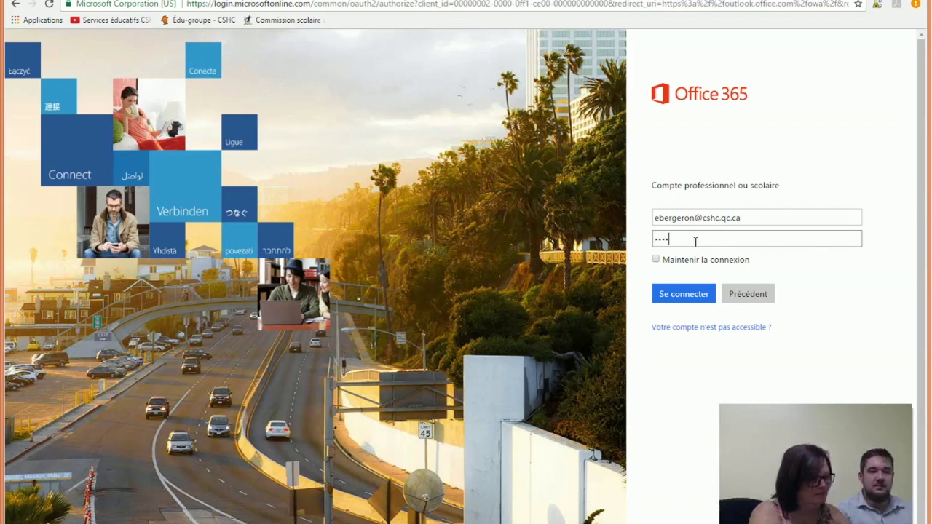
pyautogui.write('**')
pyautogui.press('Return')
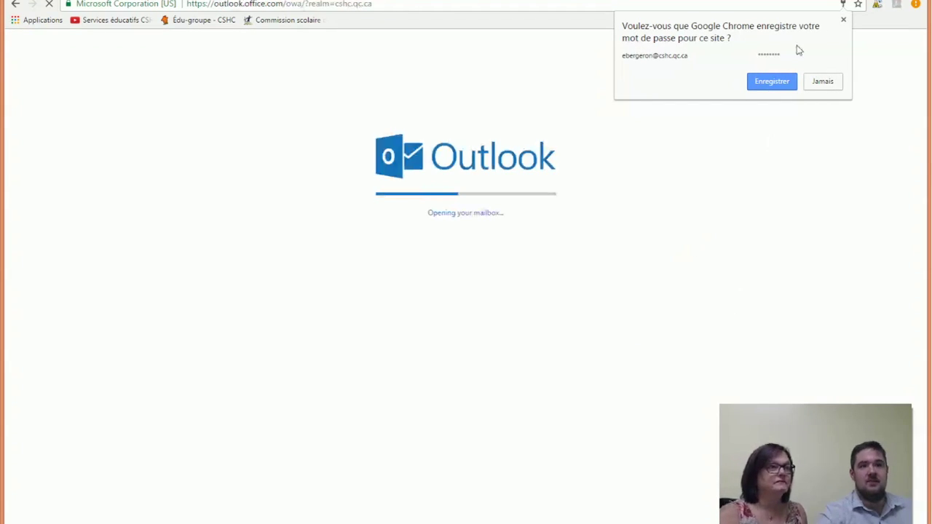
# - Decline Chrome's offer to save the password and launch Yammer from the Office 365 app list
pyautogui.click(823, 81)
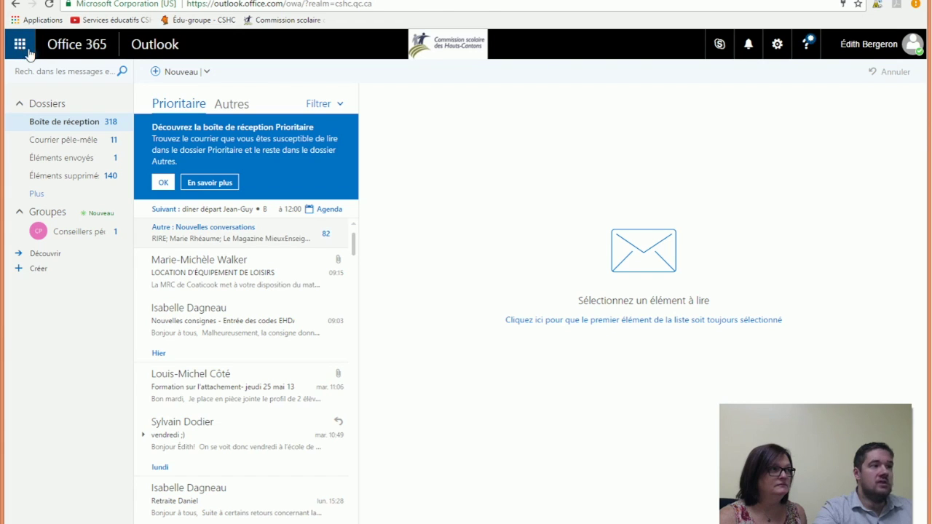
pyautogui.click(20, 48)
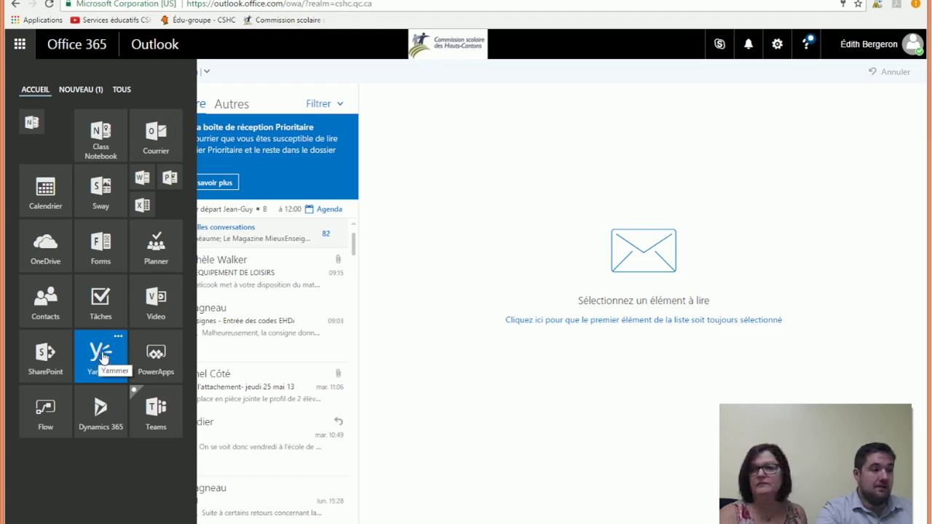
pyautogui.click(102, 357)
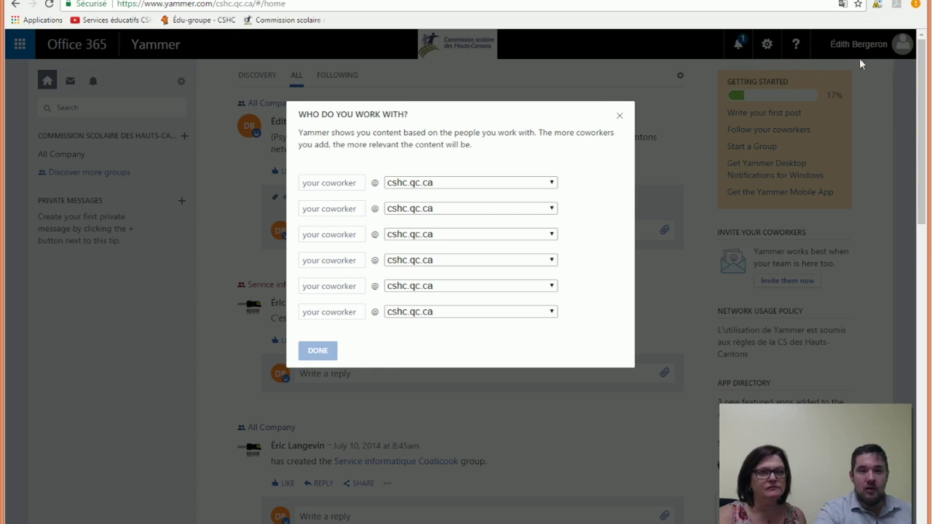
# - Close the 'Who do you work with?' coworker prompt on the Yammer home feed
pyautogui.click(620, 118)
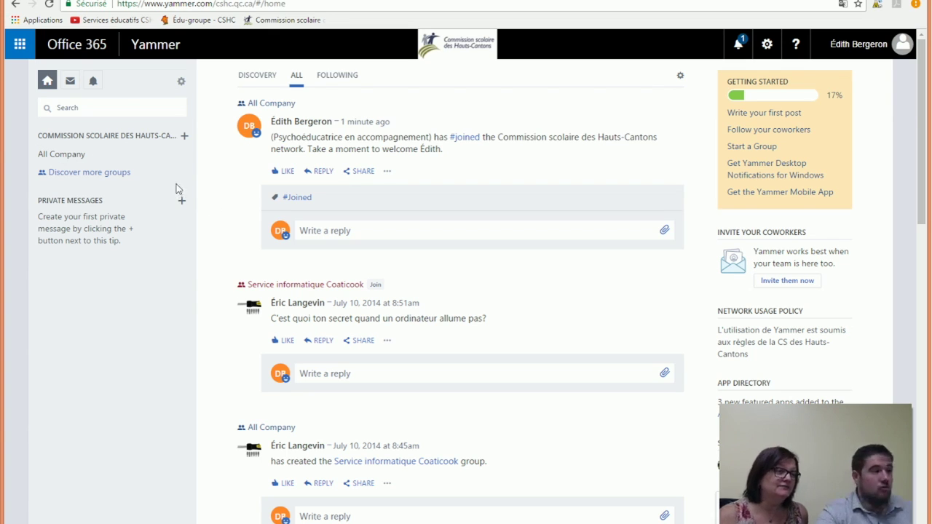
# - Browse the home feed, then bring up the Settings and More options from the sidebar gear
pyautogui.scroll(-1, 177, 192)
pyautogui.scroll(-4, 125, 304)
pyautogui.scroll(6, 125, 303)
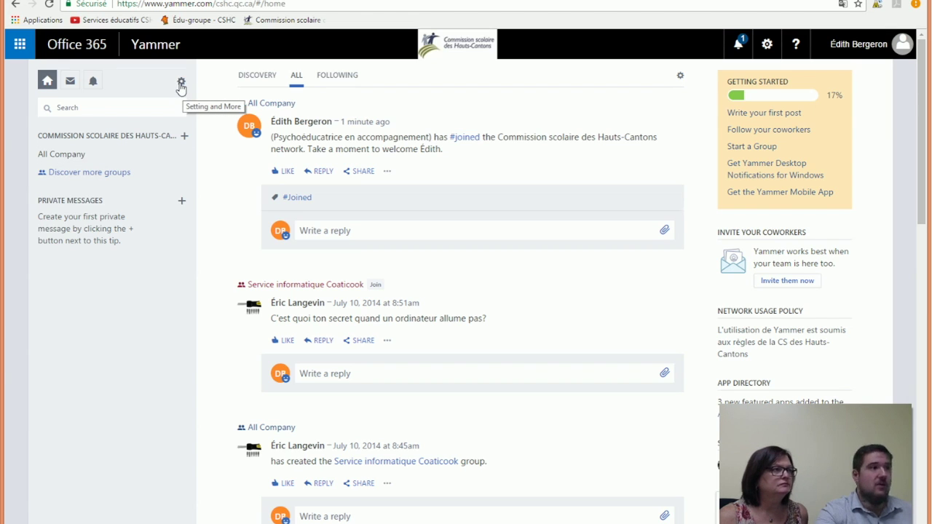
pyautogui.click(182, 83)
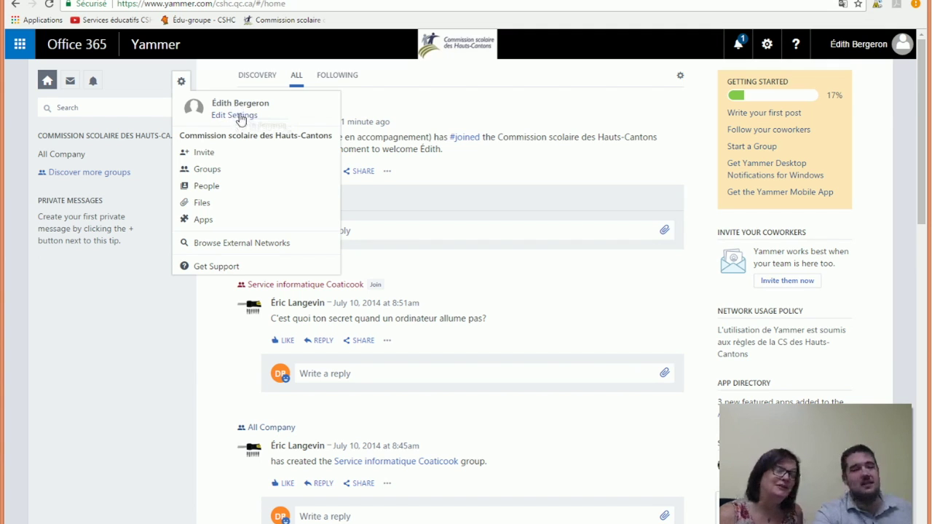
# - Go to Edit Settings > Preferences and open the Language chooser currently showing English
pyautogui.click(241, 119)
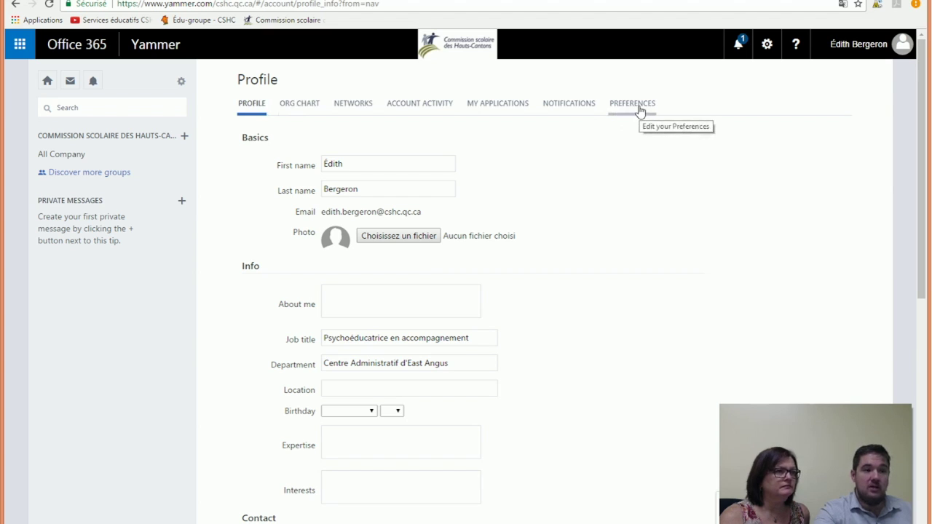
pyautogui.click(639, 108)
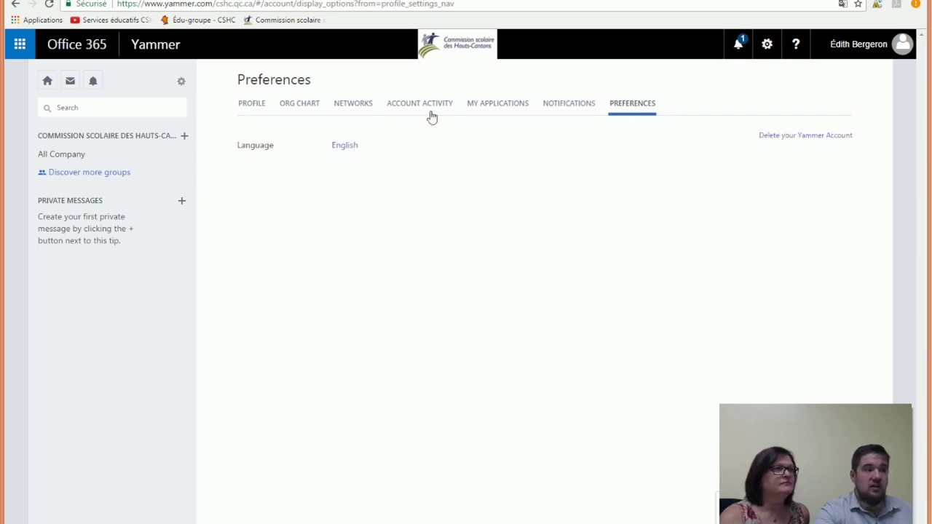
pyautogui.click(346, 150)
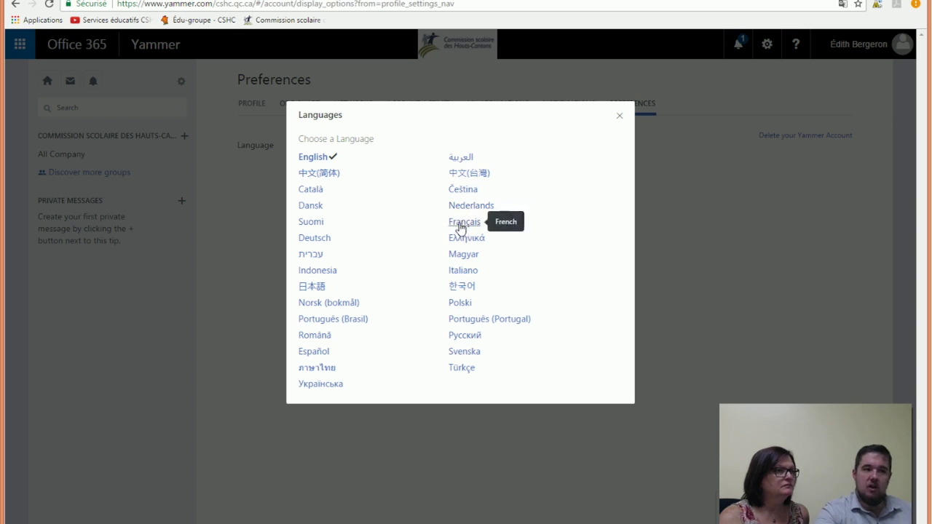
# - Choose Français as the interface language and return to the home feed
pyautogui.click(461, 224)
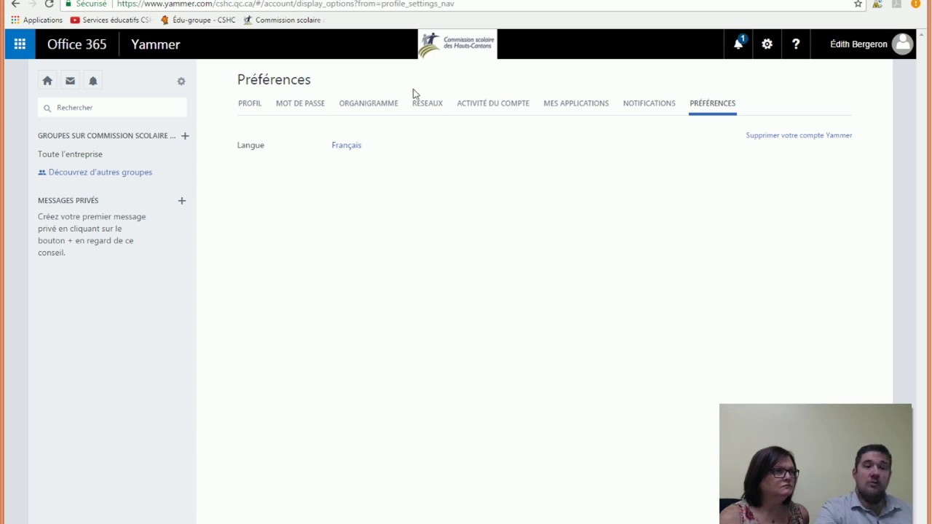
pyautogui.click(47, 82)
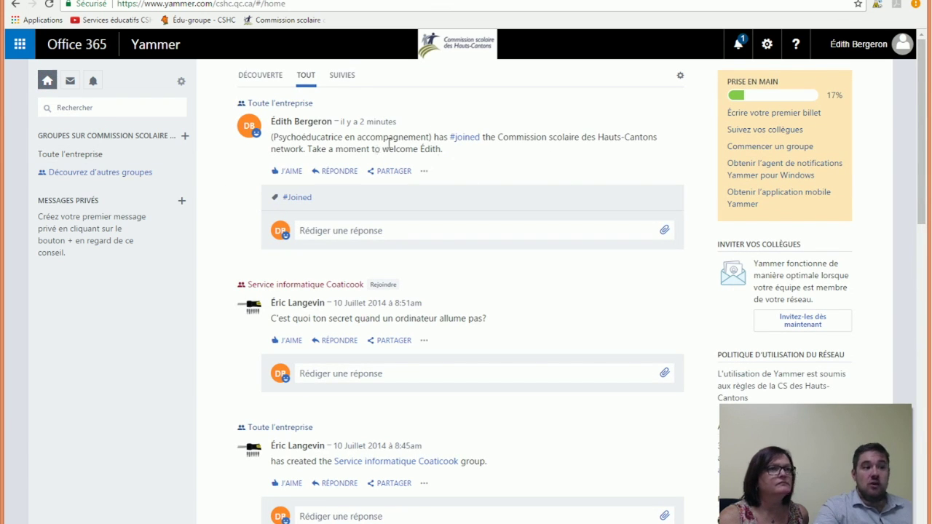
# - Scroll through the French home feed to review the network posts
pyautogui.scroll(-1, 357, 343)
pyautogui.scroll(1, 335, 342)
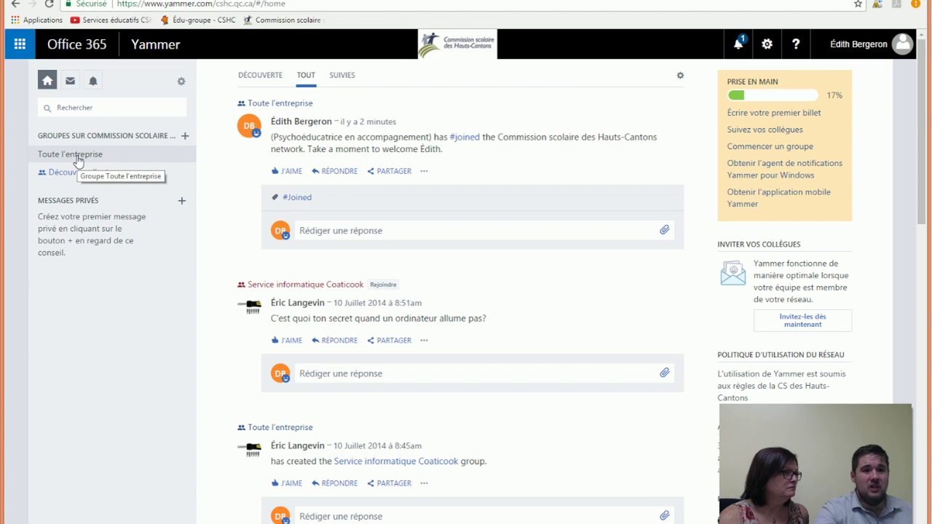
# - Open the Toute l'entreprise group from the sidebar
pyautogui.click(78, 159)
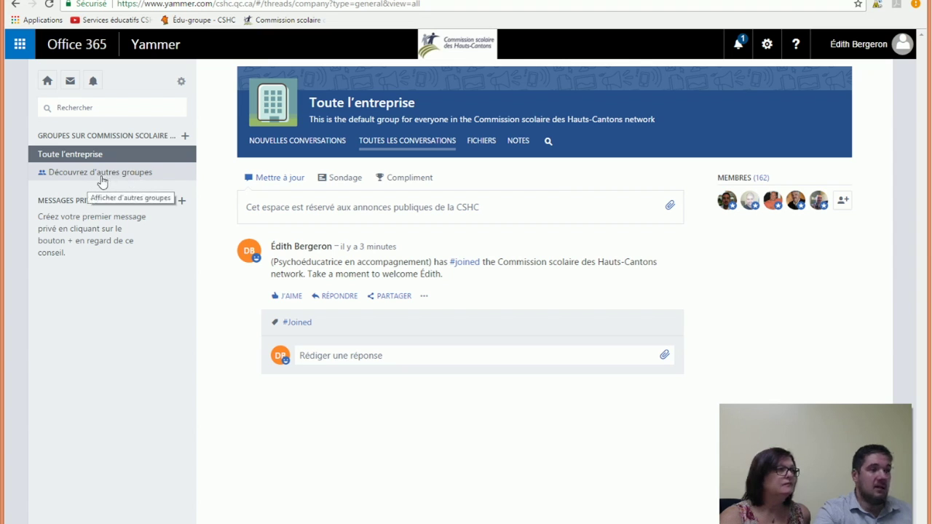
# - Open Découvrez d'autres groupes, switch to Tous les groupes, and scroll through the group cards
pyautogui.click(126, 179)
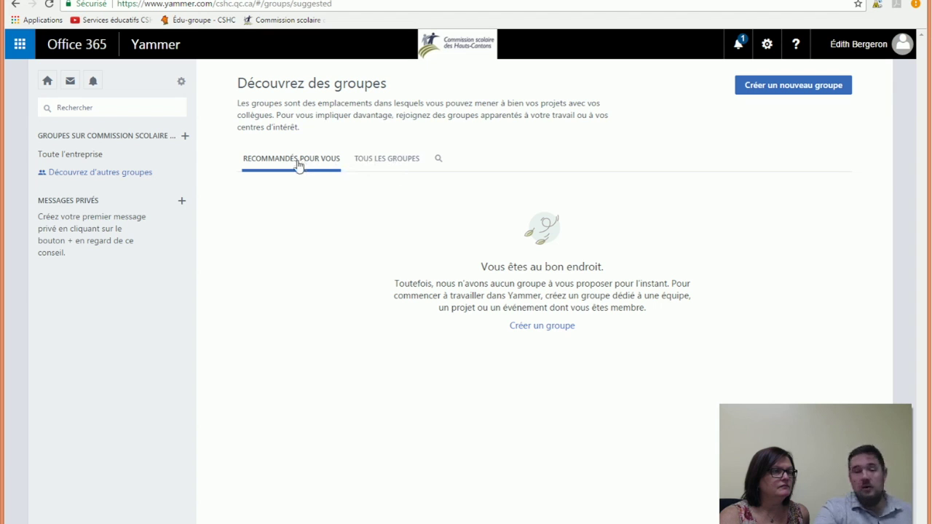
pyautogui.click(391, 163)
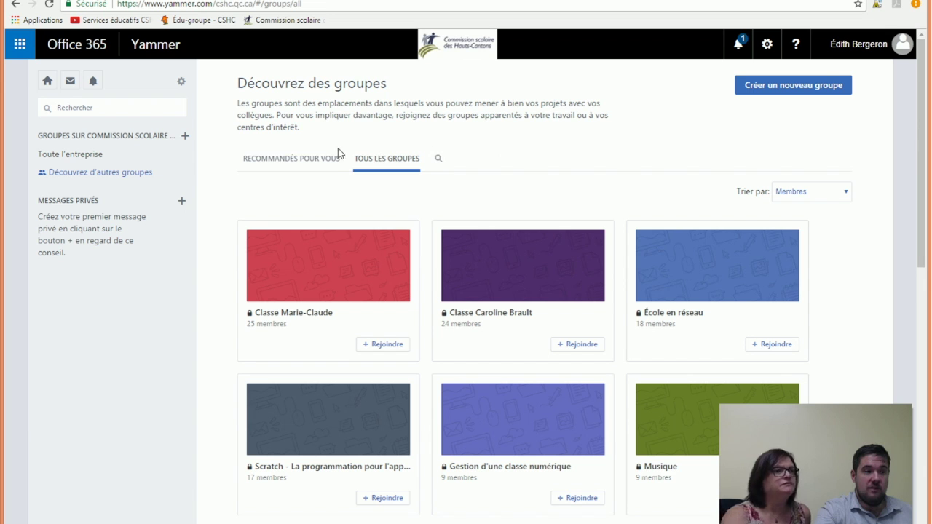
pyautogui.scroll(-3, 251, 164)
pyautogui.scroll(-5, 247, 157)
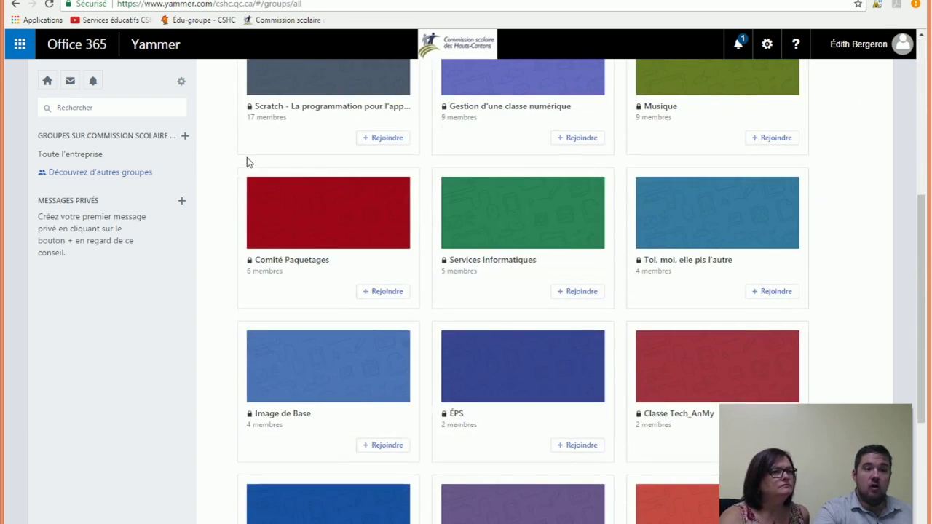
pyautogui.scroll(7, 247, 157)
pyautogui.scroll(-4, 247, 161)
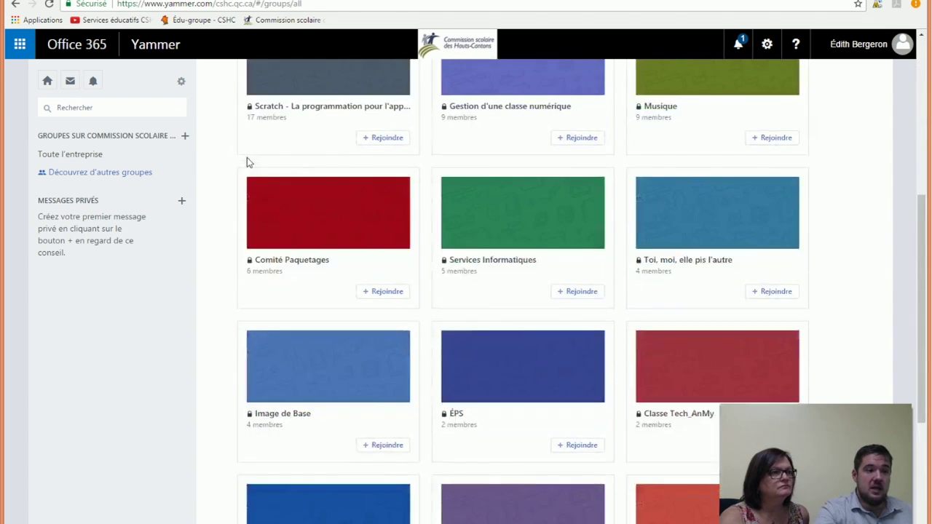
pyautogui.scroll(-2, 248, 162)
pyautogui.scroll(7, 248, 161)
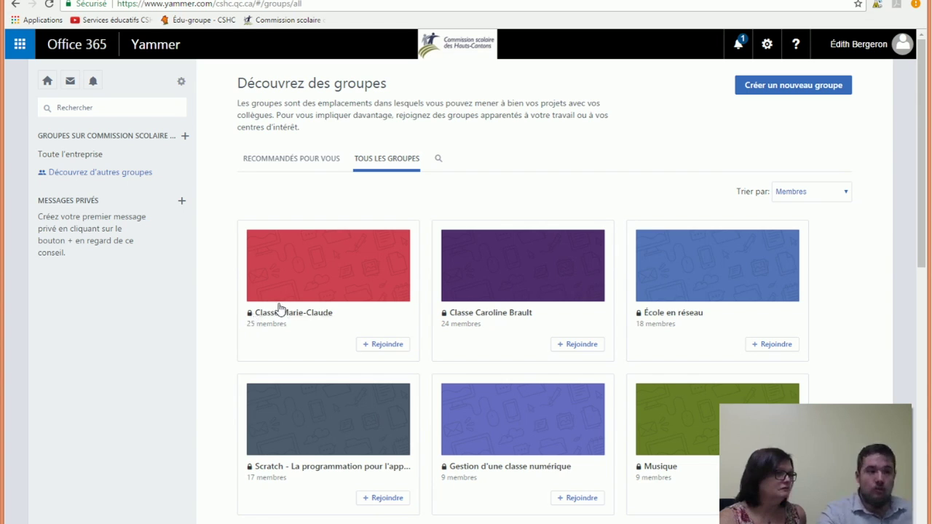
pyautogui.scroll(-1, 277, 264)
pyautogui.scroll(-5, 276, 264)
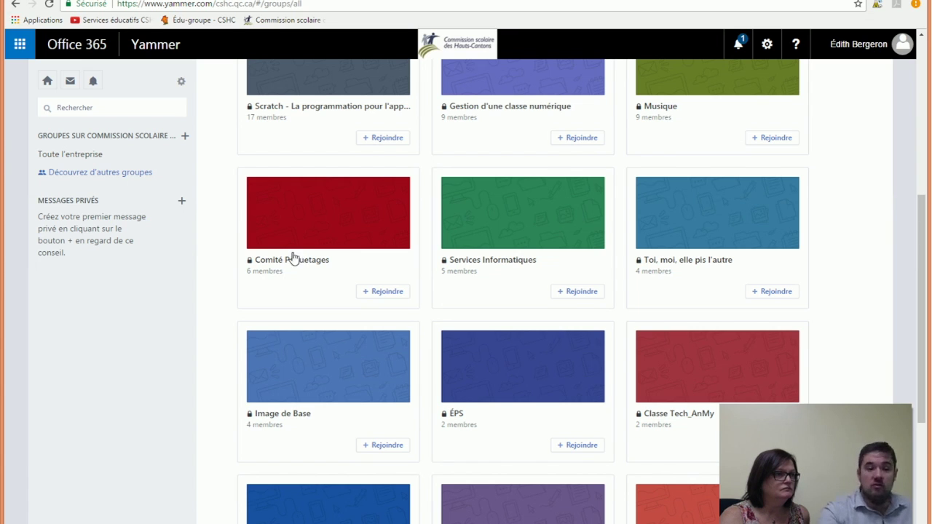
pyautogui.scroll(-4, 244, 266)
pyautogui.scroll(-1, 239, 263)
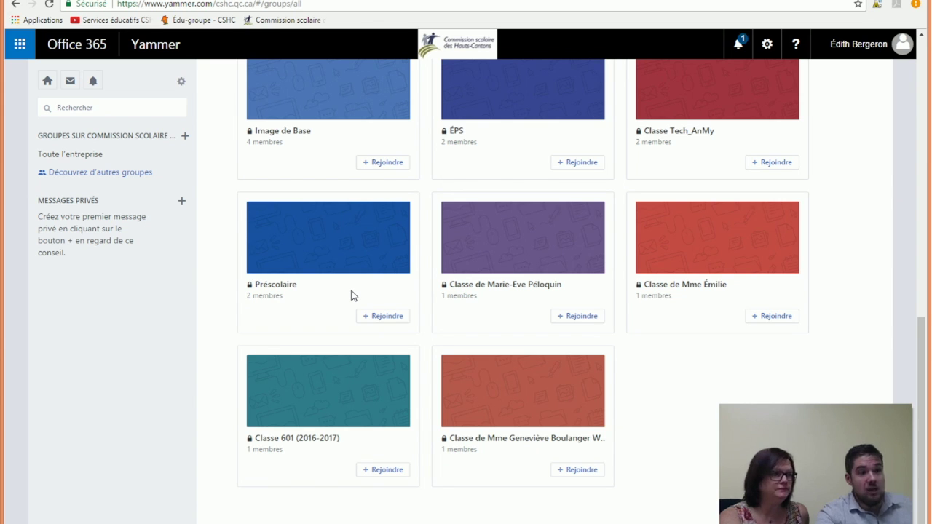
pyautogui.scroll(7, 457, 306)
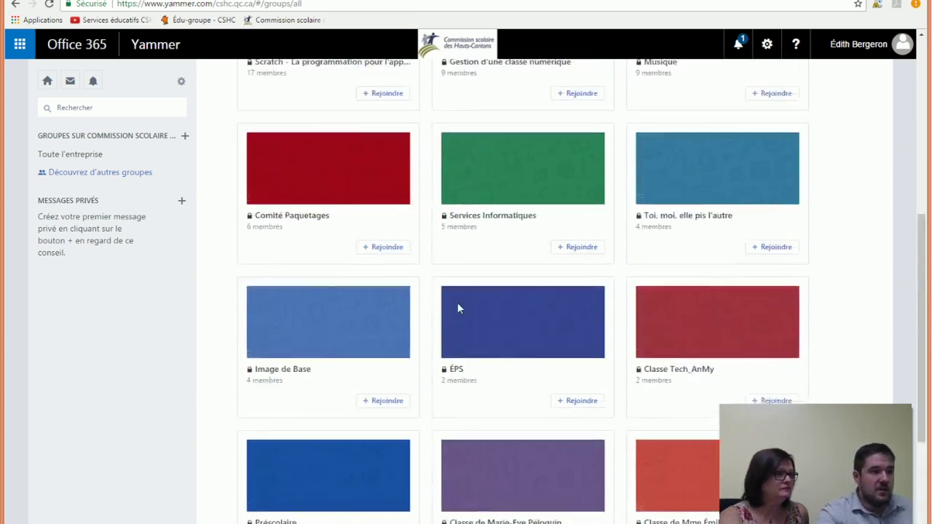
pyautogui.scroll(2, 448, 308)
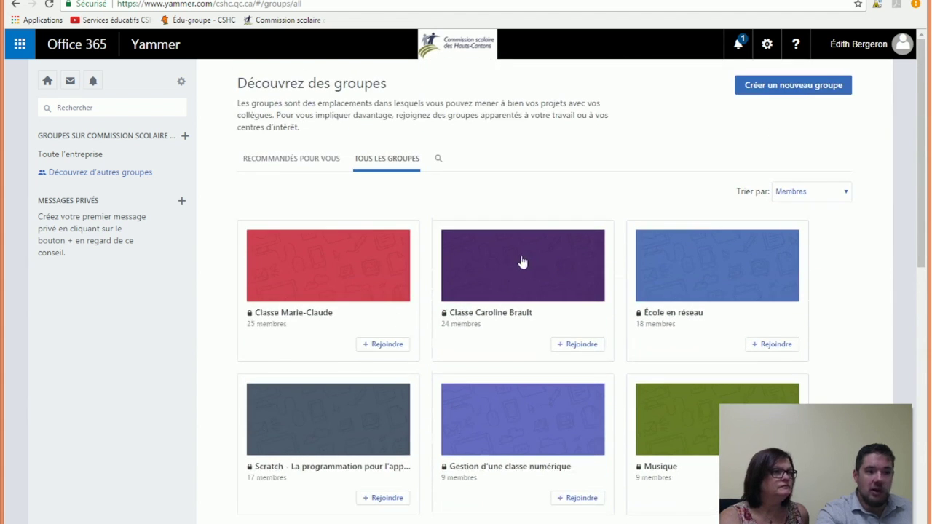
pyautogui.scroll(-4, 509, 259)
pyautogui.scroll(-3, 437, 247)
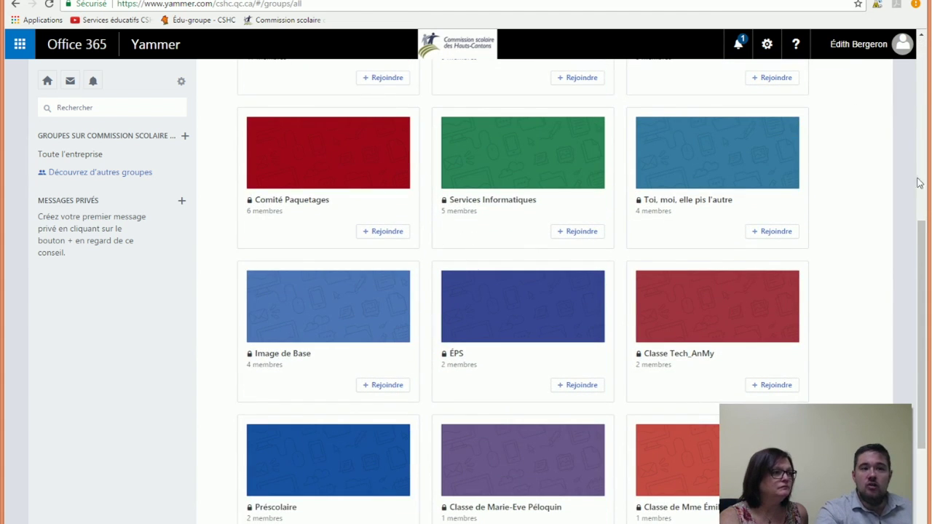
pyautogui.scroll(-2, 579, 218)
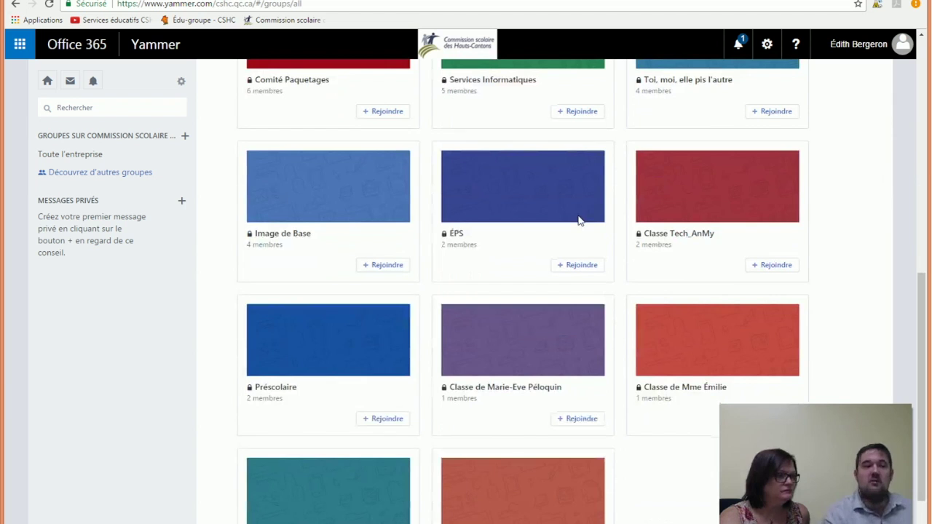
pyautogui.scroll(-1, 287, 222)
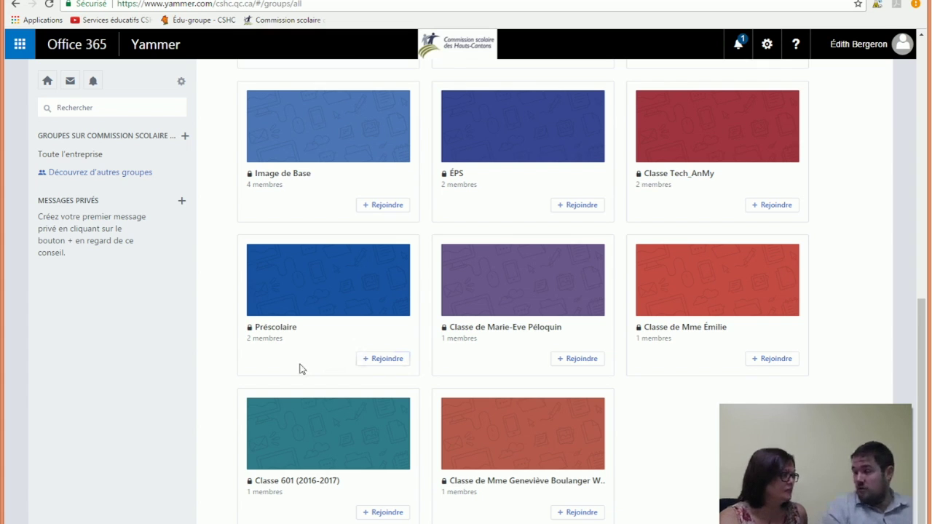
# - Request to join the Préscolaire group from its card
pyautogui.click(382, 360)
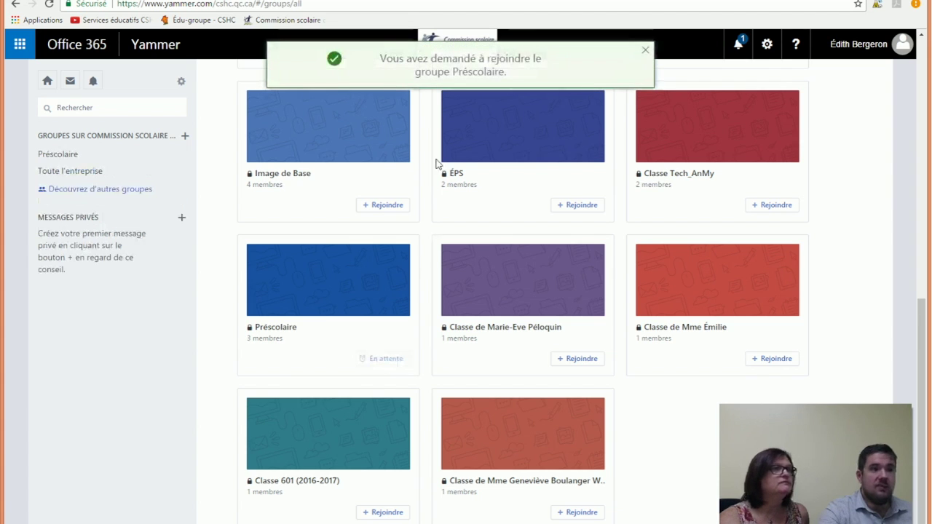